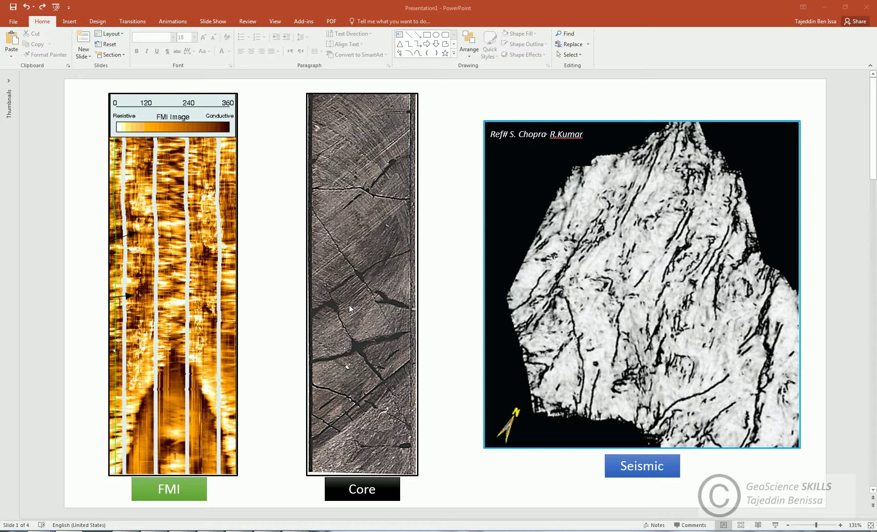
- Highlight the FMI, Core and Seismic label texts and select the FMI image log picture
double_click(177, 488)
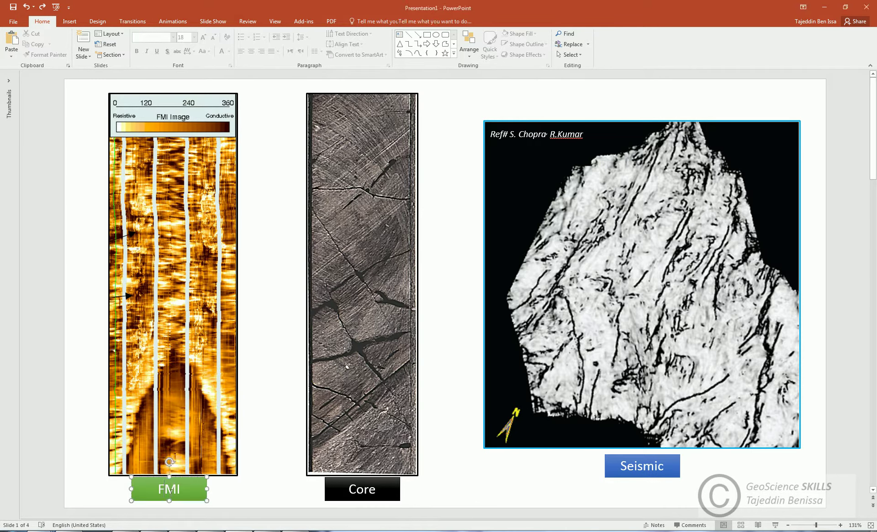
double_click(343, 494)
double_click(640, 465)
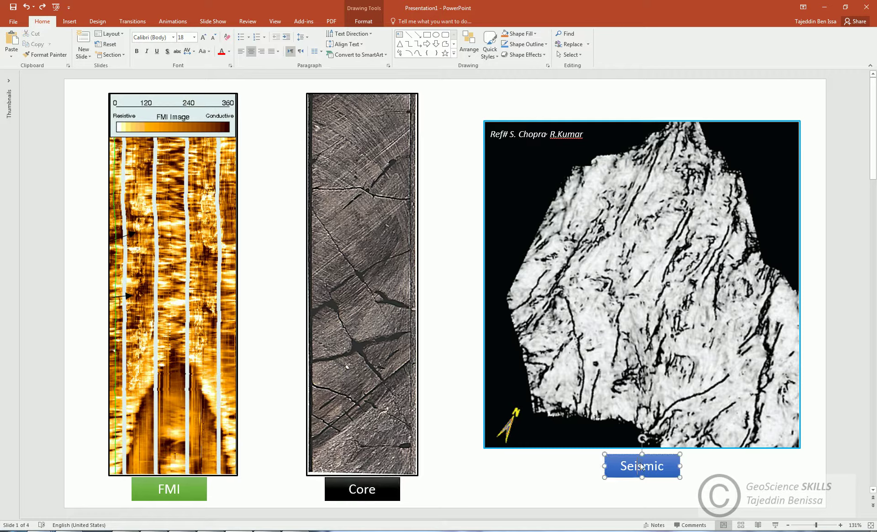
click(181, 279)
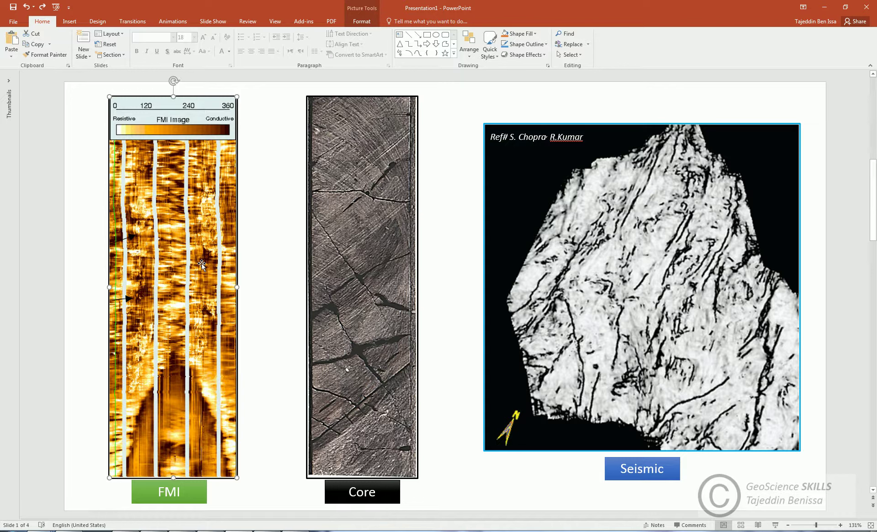
- Select the core photo, Core label, Seismic label and seismic picture, then move to slide 2
click(323, 263)
click(356, 488)
double_click(356, 488)
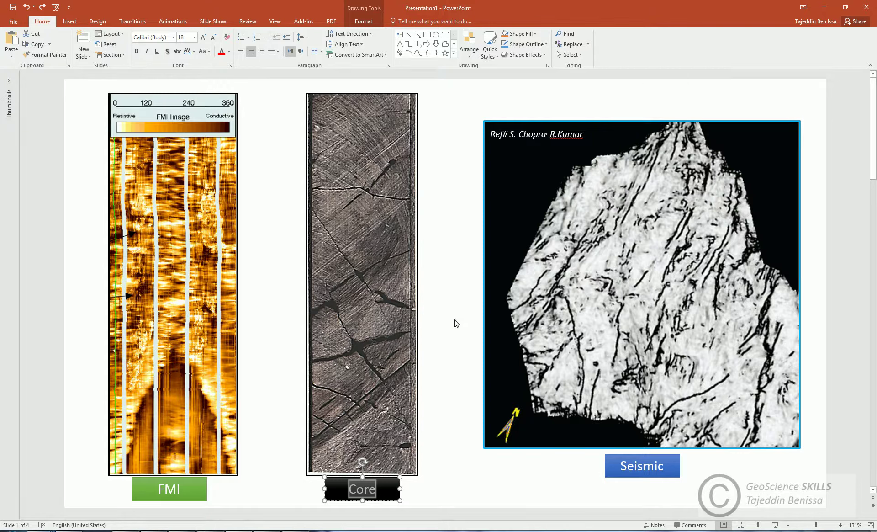
double_click(635, 467)
click(634, 325)
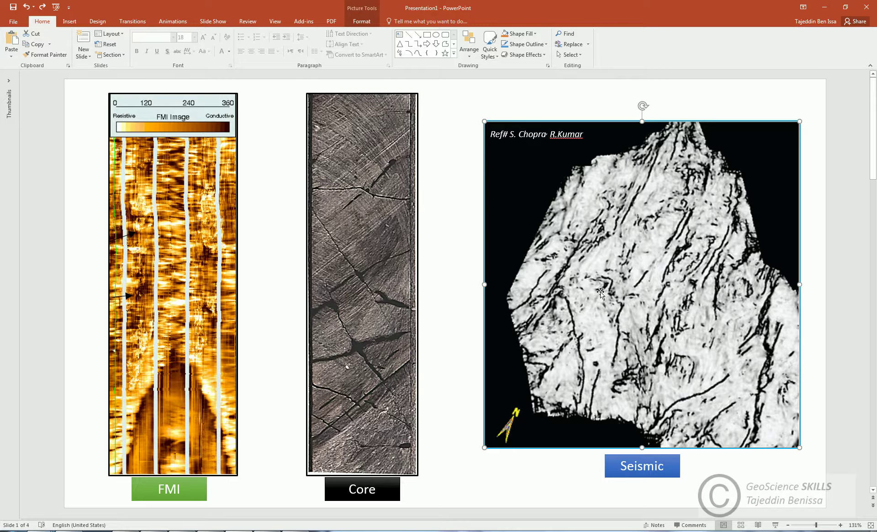
scroll(598, 292, down, 1)
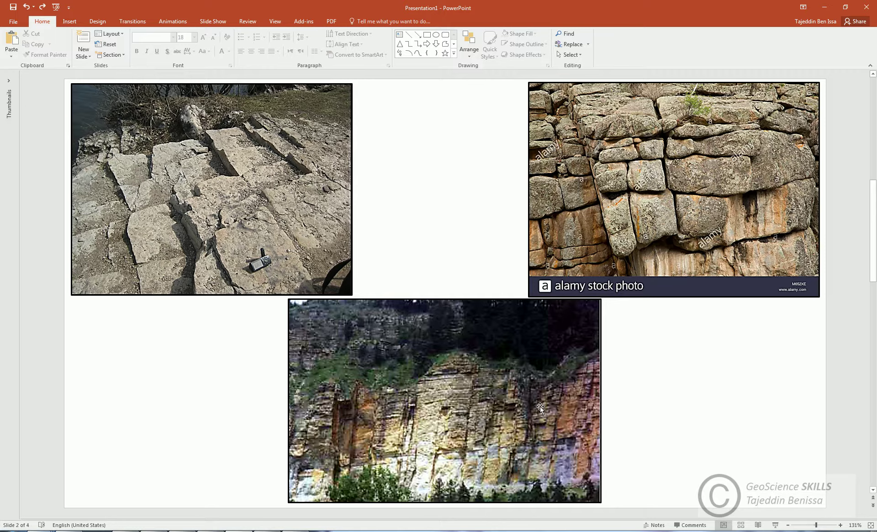
- Scroll past the Photos References slide to slide 4, Fracture Data for Fractured Reservoir modeling
scroll(540, 407, down, 2)
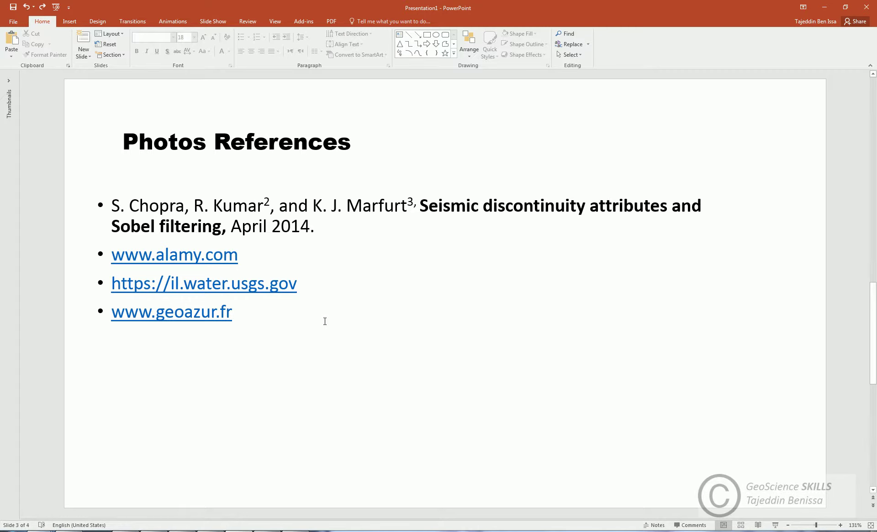
scroll(325, 322, down, 2)
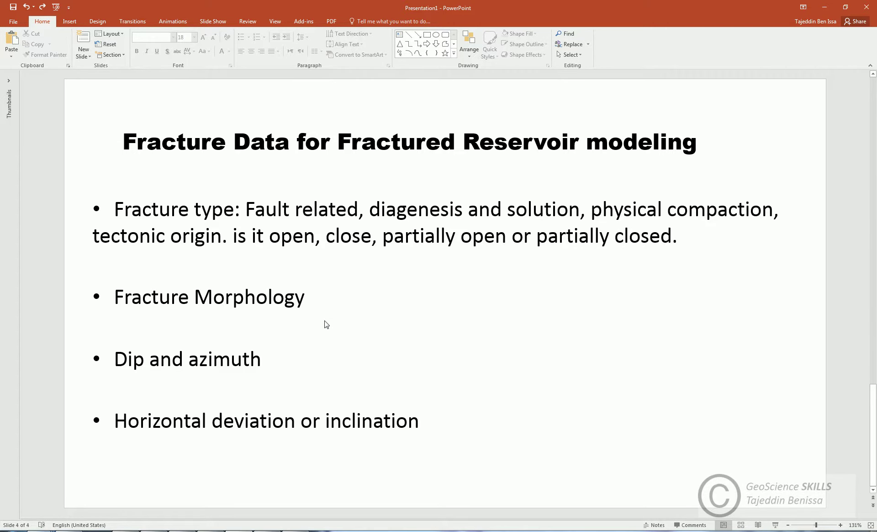
- Highlight each slide-4 bullet in turn: Fracture type, Fracture Morphology, Dip and azimuth, and inclination
click(236, 211)
drag(234, 211, 114, 210)
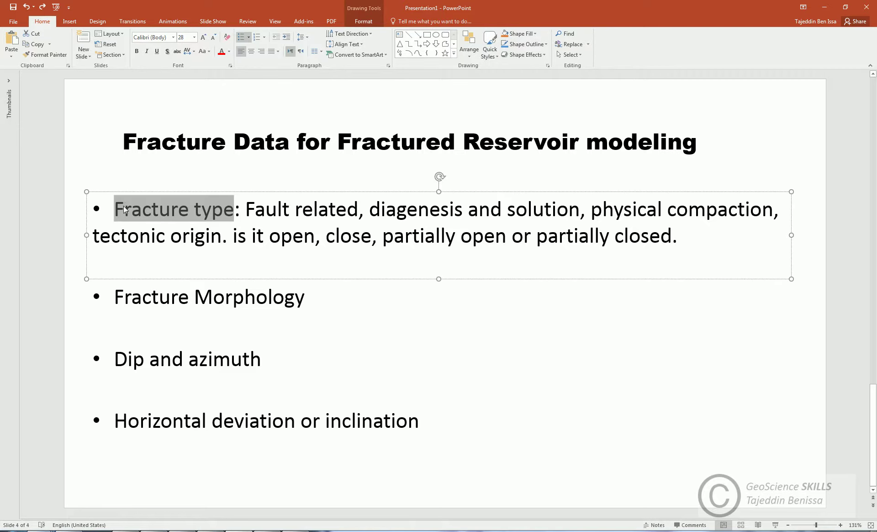
click(191, 213)
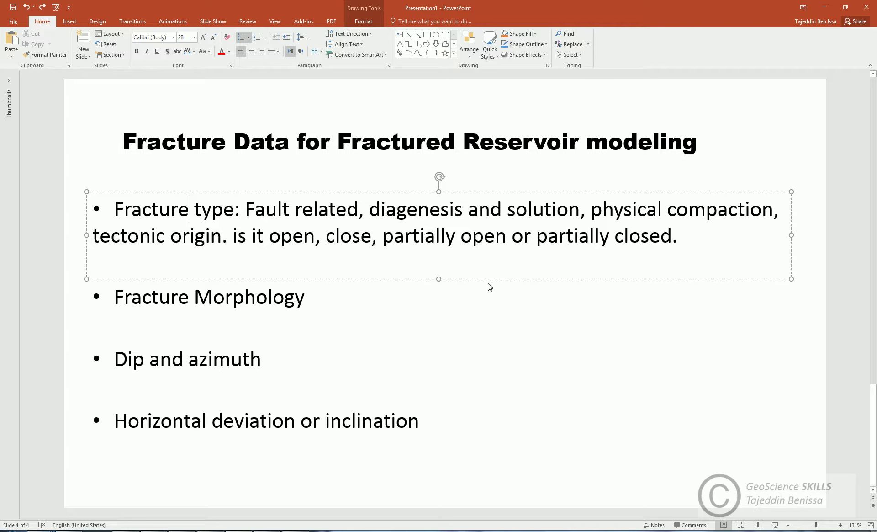
click(461, 297)
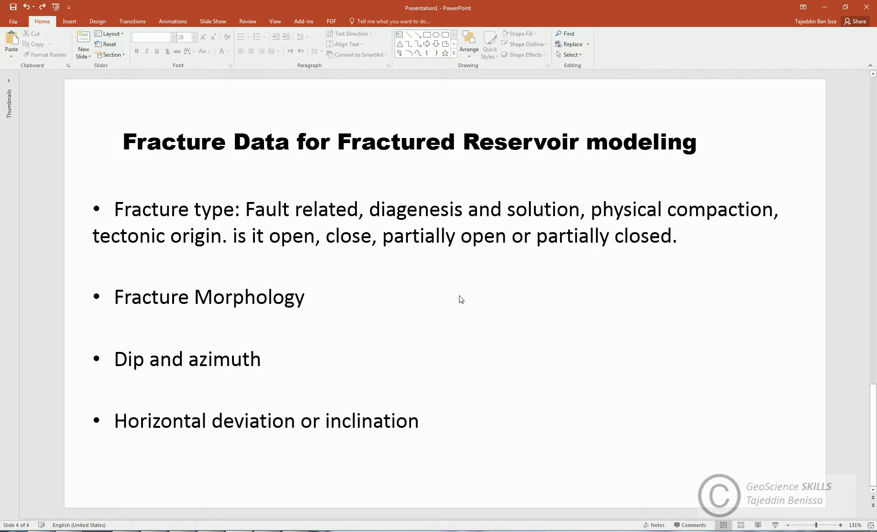
click(272, 302)
triple_click(272, 302)
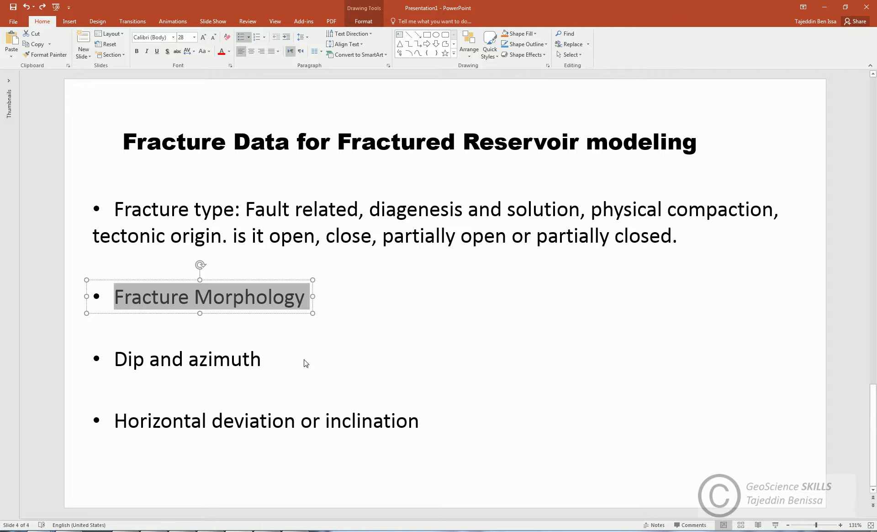
triple_click(232, 363)
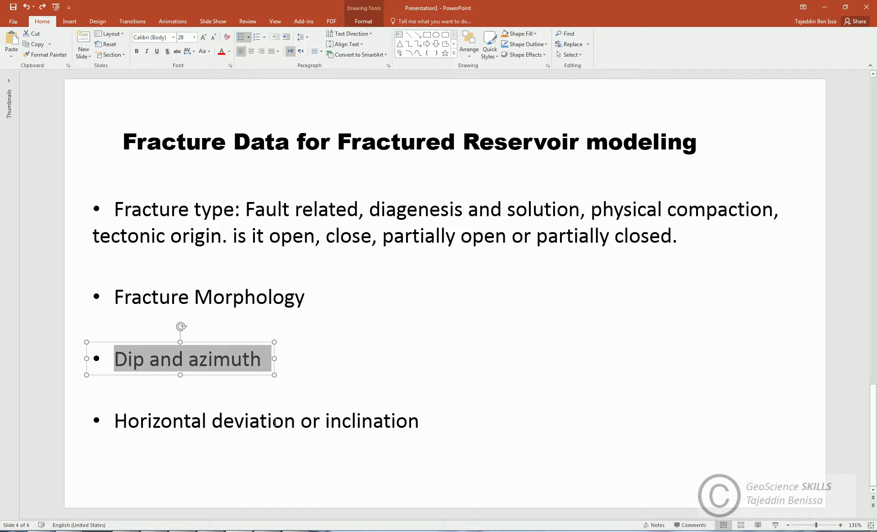
triple_click(276, 421)
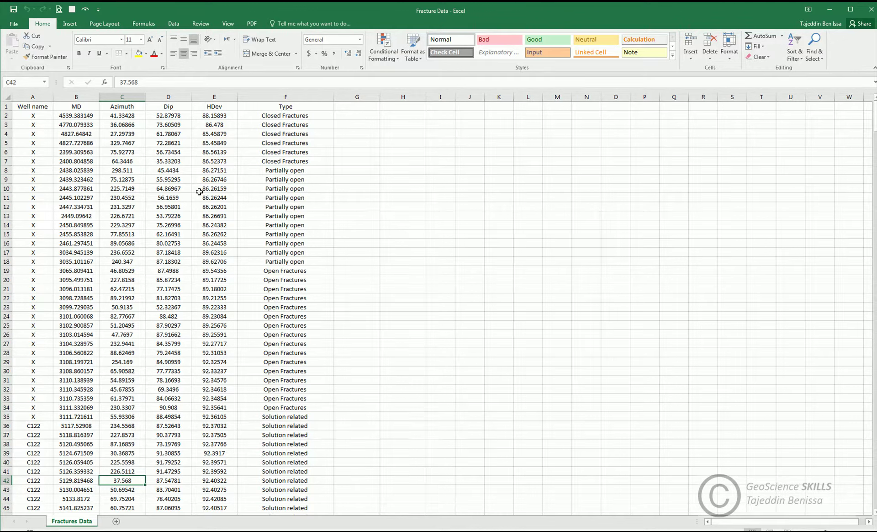
click(37, 106)
key(ctrl+shift+Down)
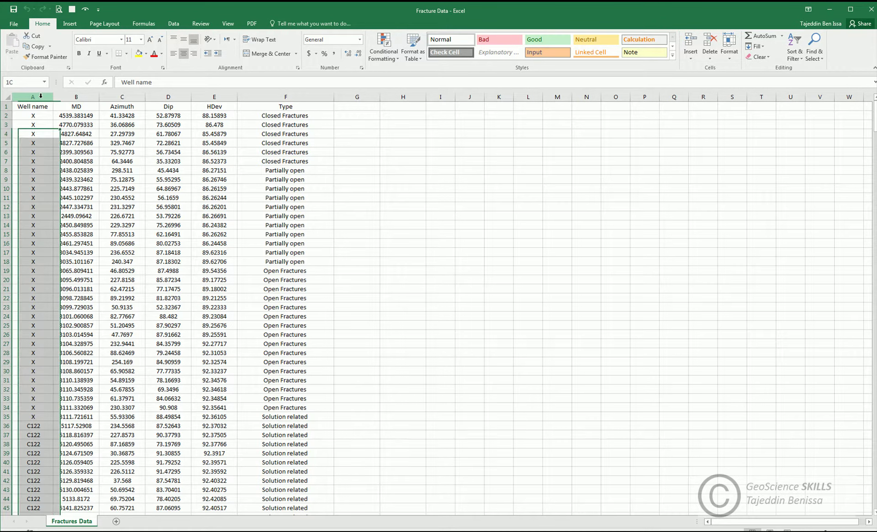
click(39, 125)
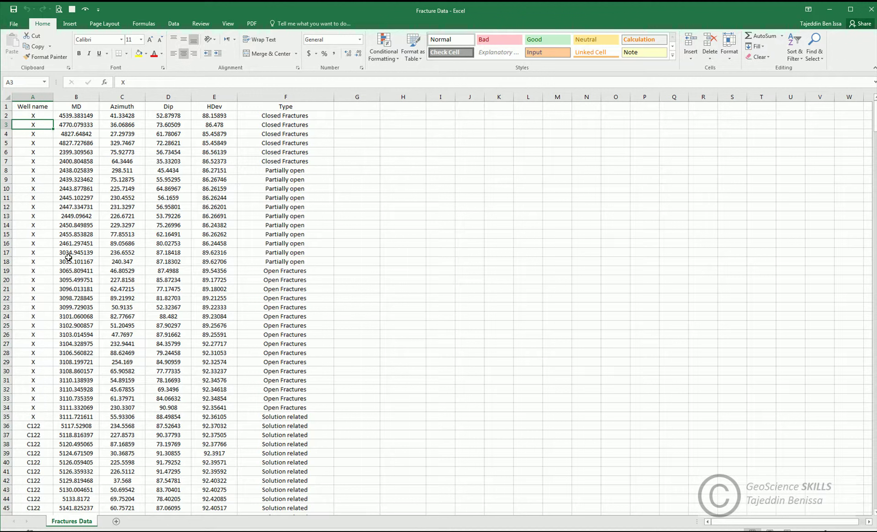
click(35, 427)
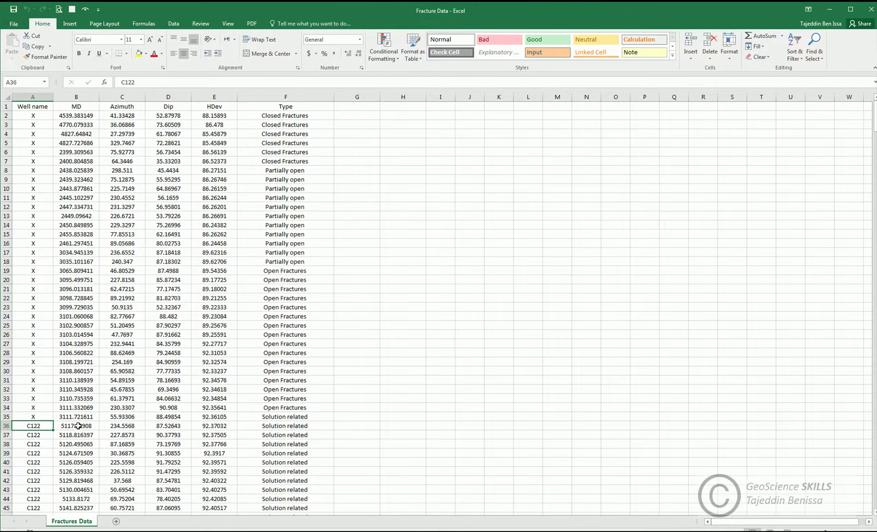
click(79, 107)
click(82, 95)
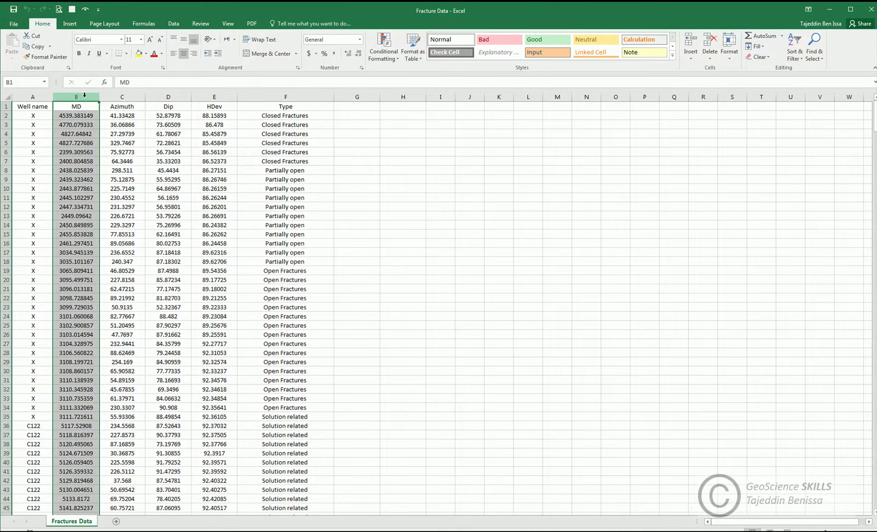
click(126, 97)
click(175, 97)
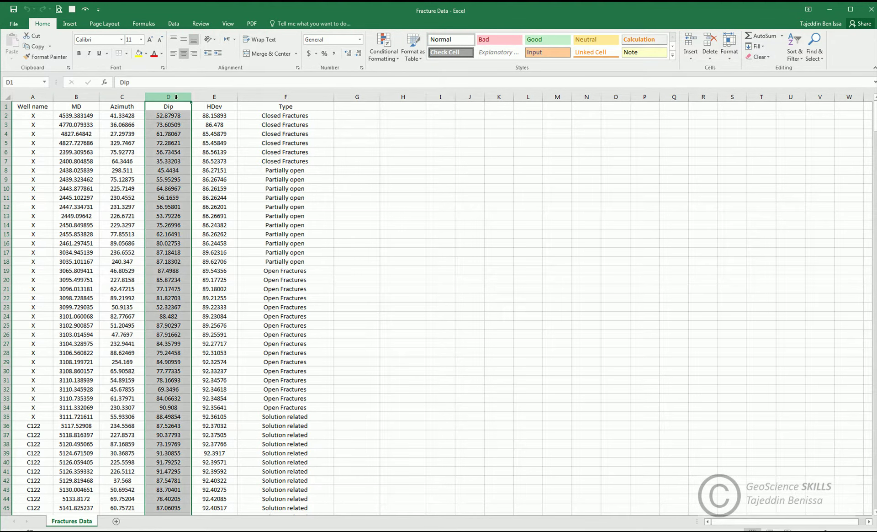
click(223, 96)
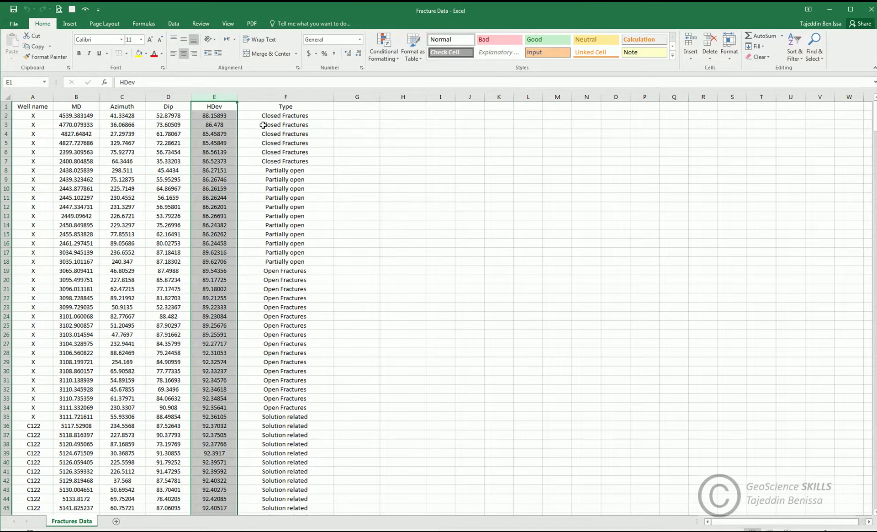
click(290, 97)
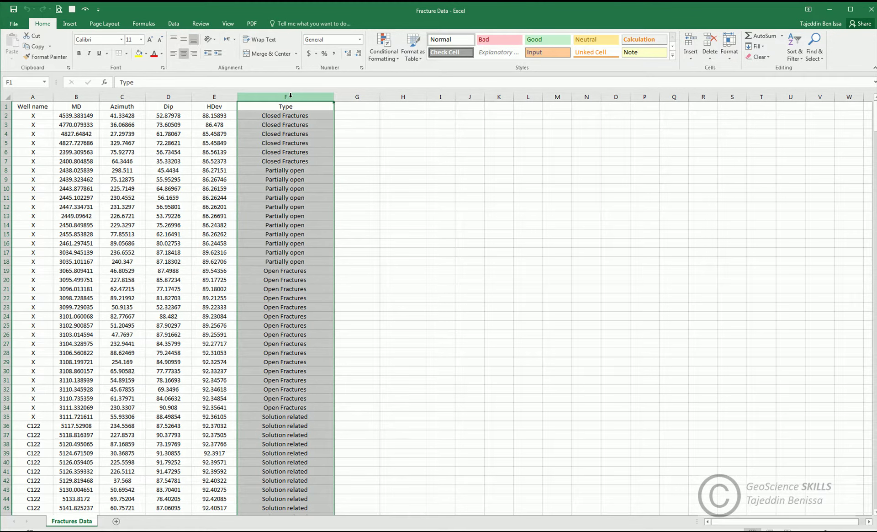
click(242, 263)
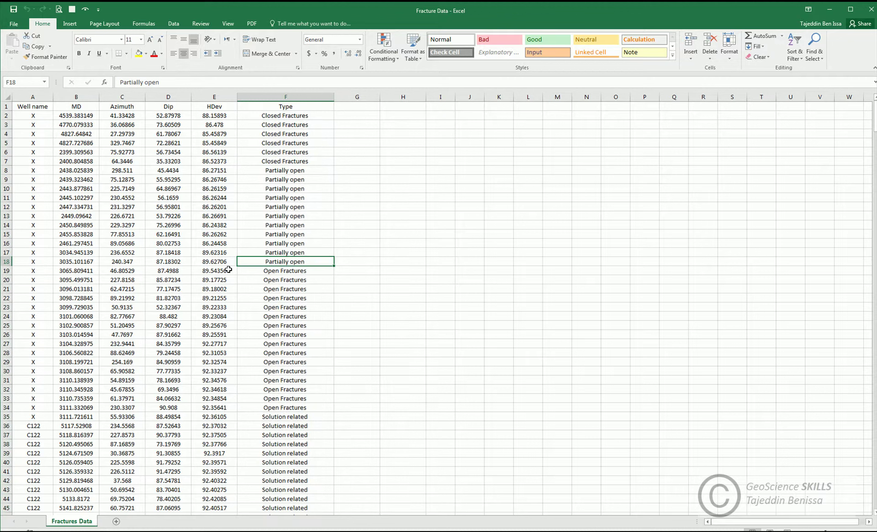
click(32, 96)
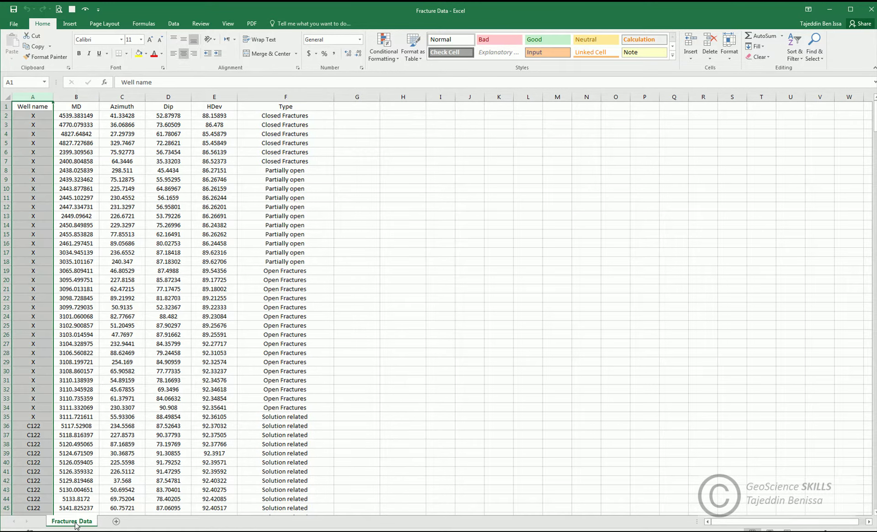
click(125, 483)
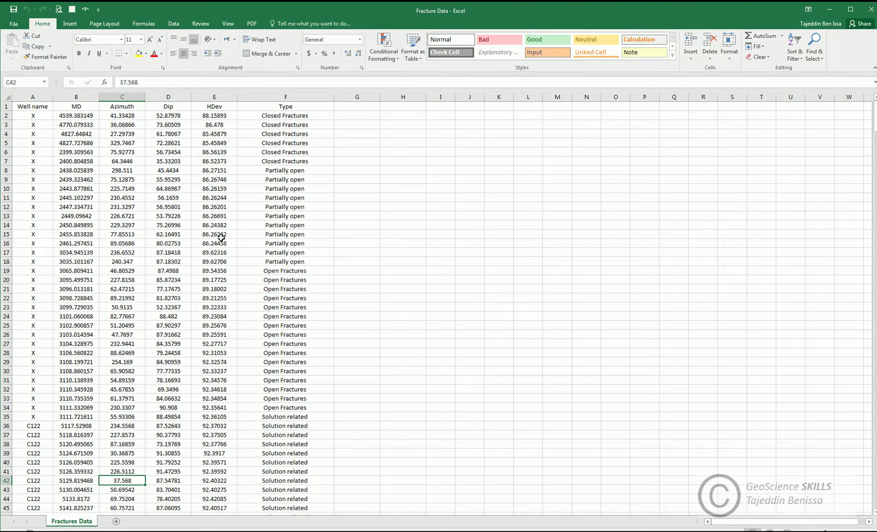
- Save a copy named Fracture Data as Formatted Text (Space delimited)
click(16, 24)
click(21, 116)
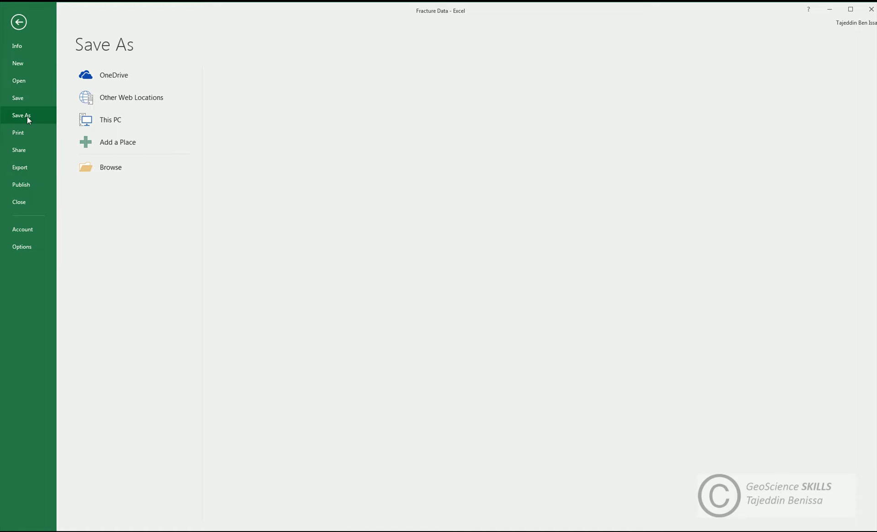
click(92, 164)
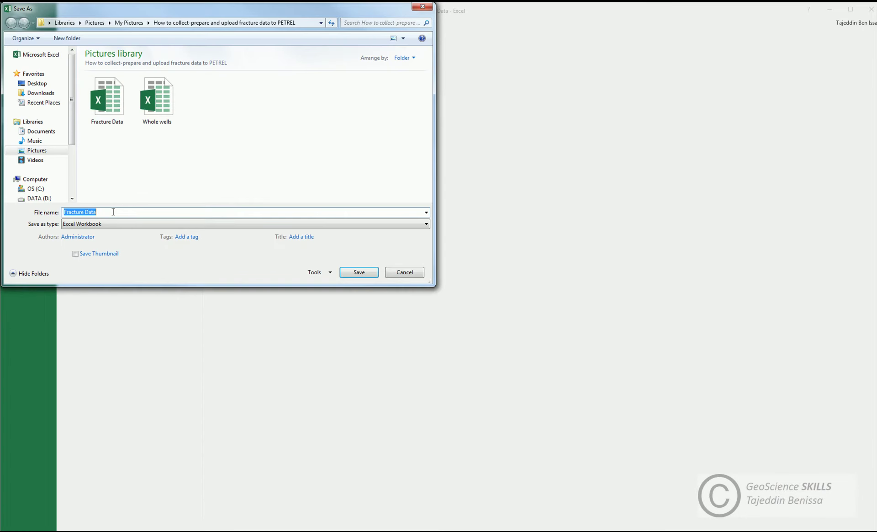
click(110, 224)
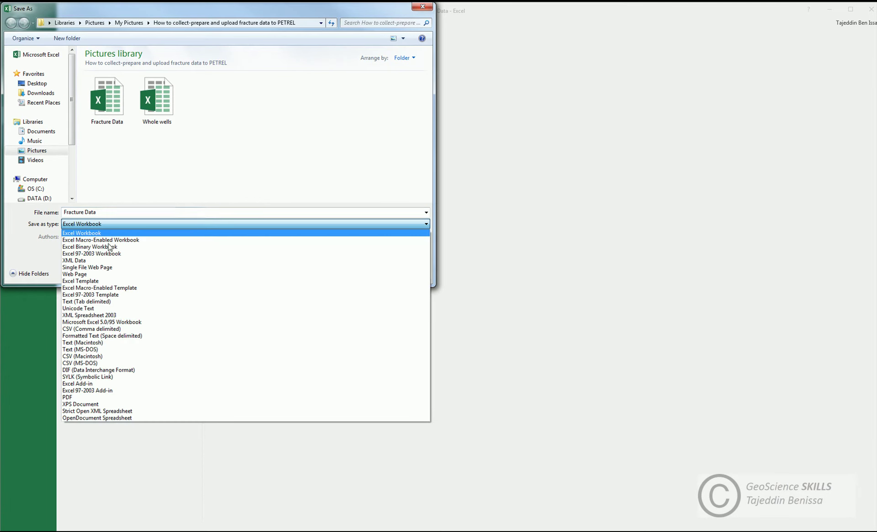
click(110, 336)
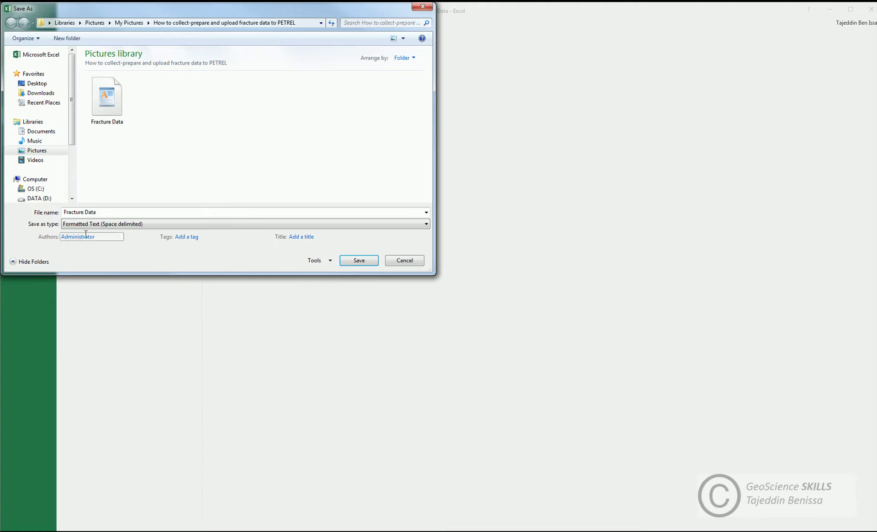
click(102, 211)
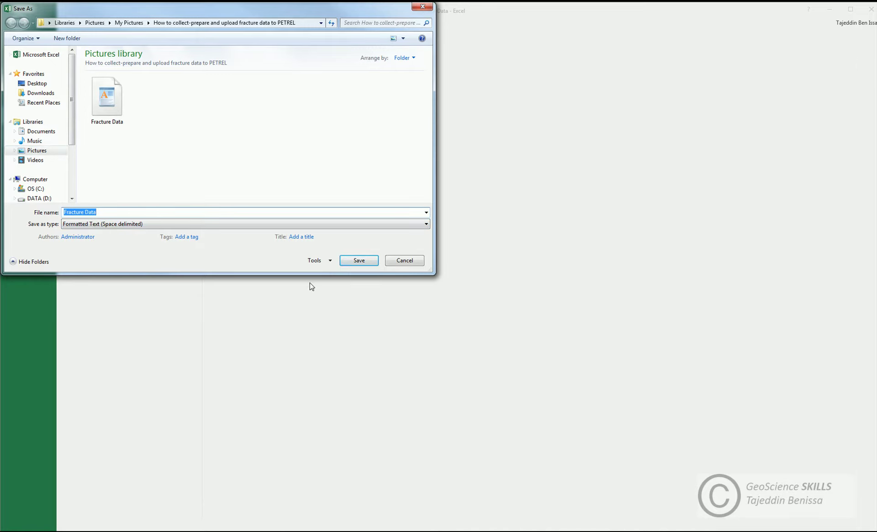
click(355, 262)
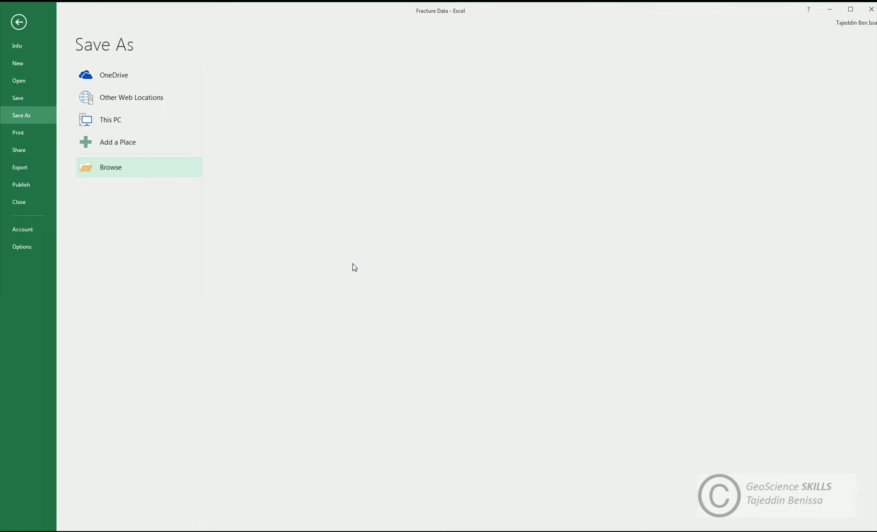
click(17, 22)
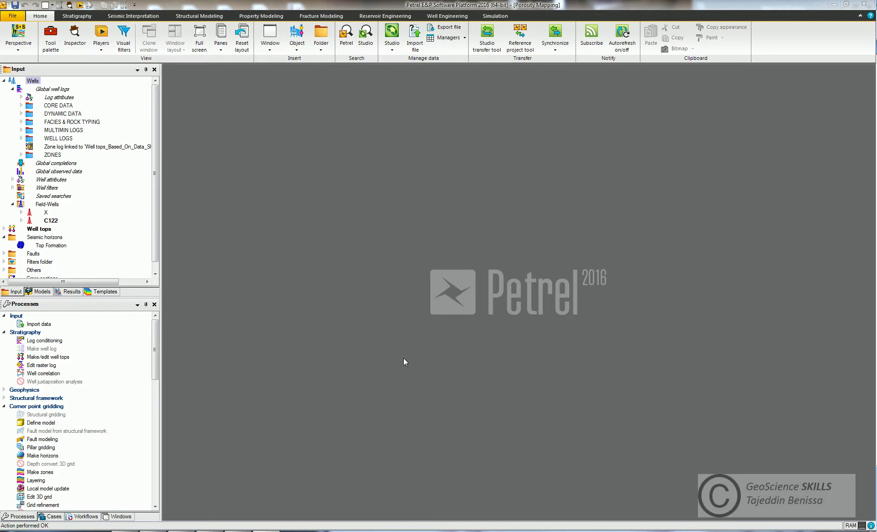
- Import Fracture Data.prn into the Wells folder using the Point well data (ASCII) format
click(46, 213)
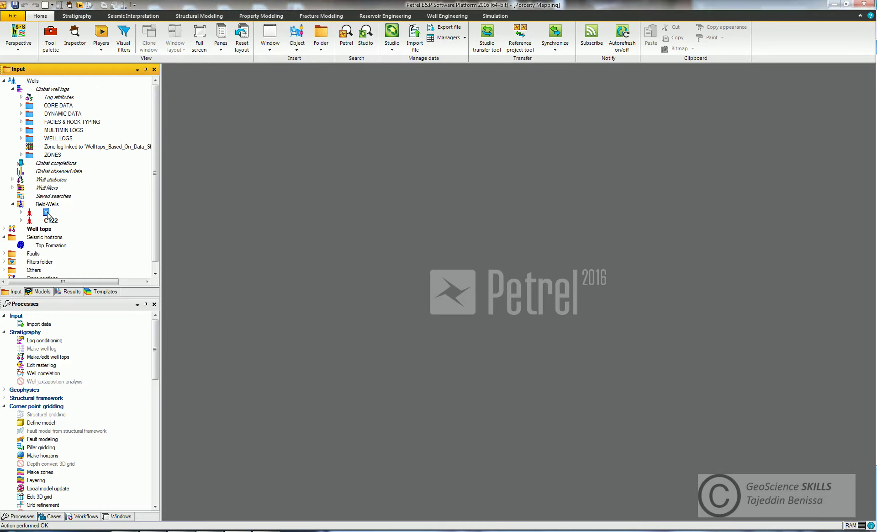
click(49, 221)
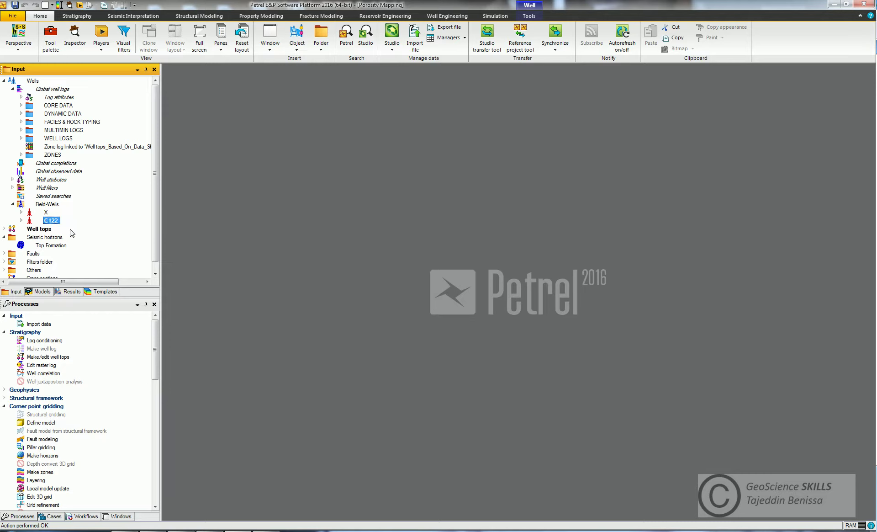
right_click(32, 81)
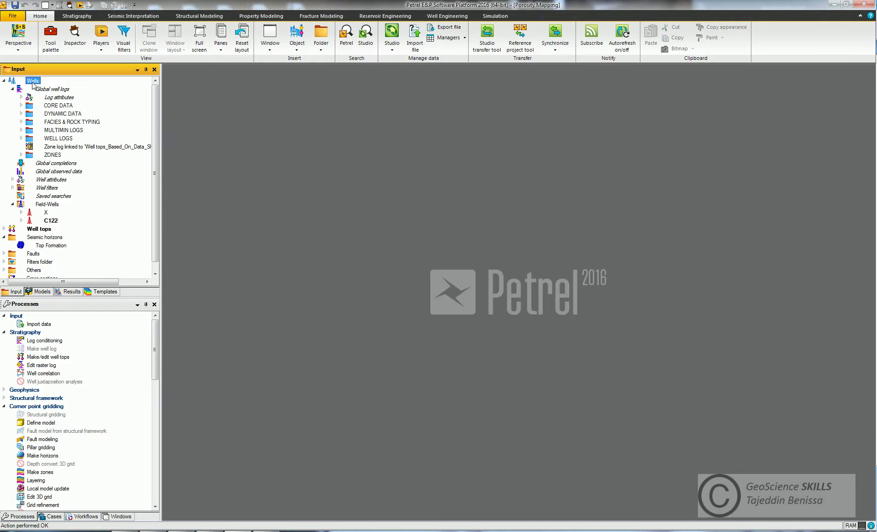
click(49, 110)
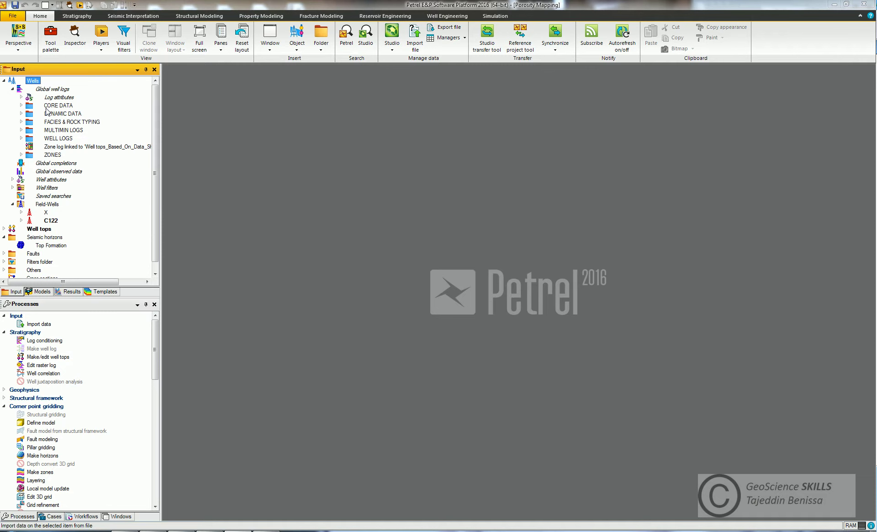
click(508, 272)
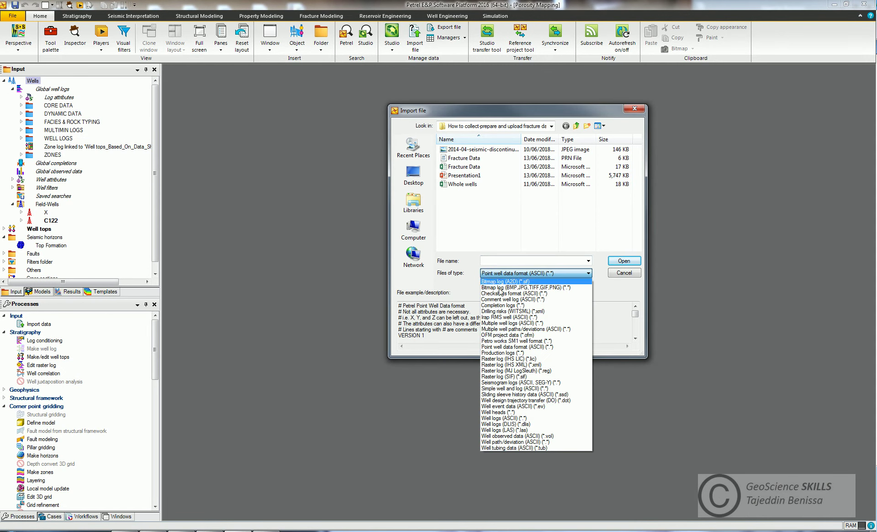
click(499, 349)
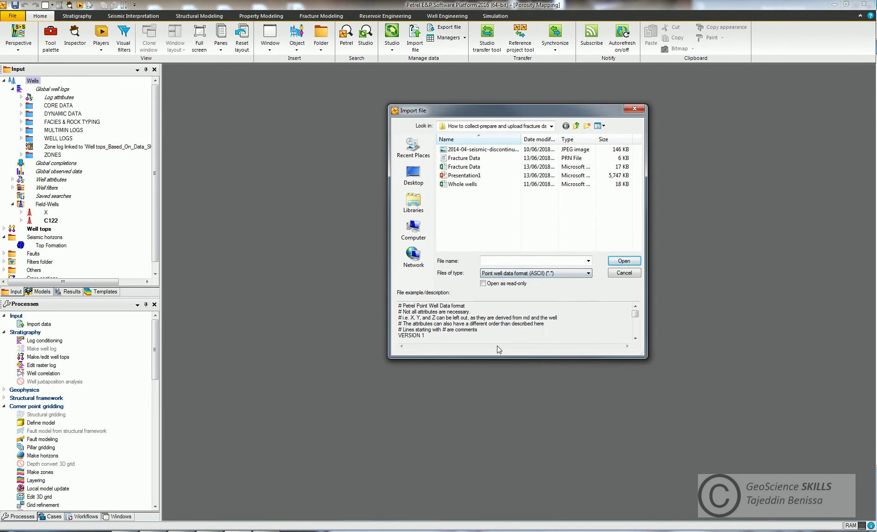
click(462, 158)
click(631, 261)
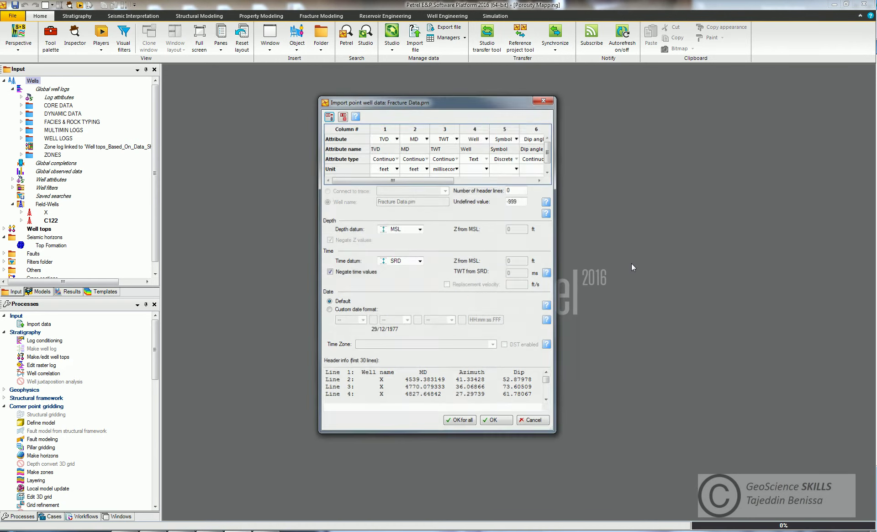
- Assign columns 1–4 as Well, MD, Dip azimuth and Dip angle
drag(555, 286, 799, 292)
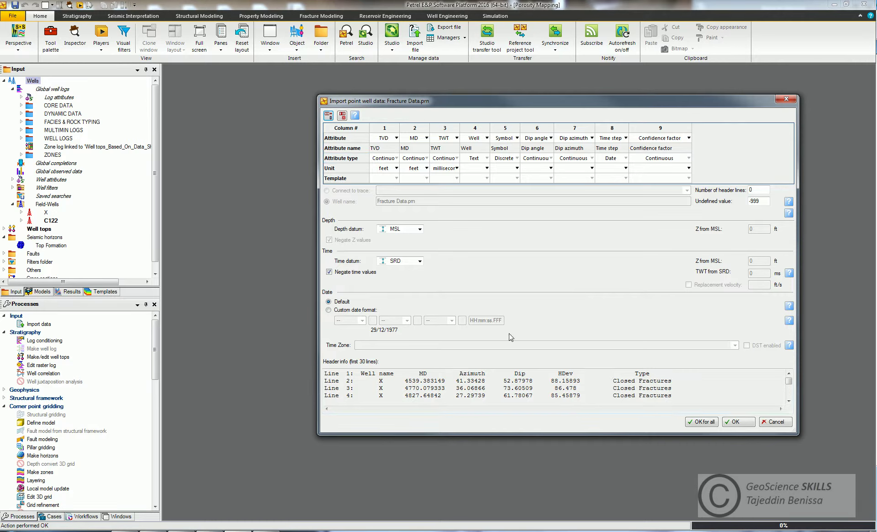
click(396, 139)
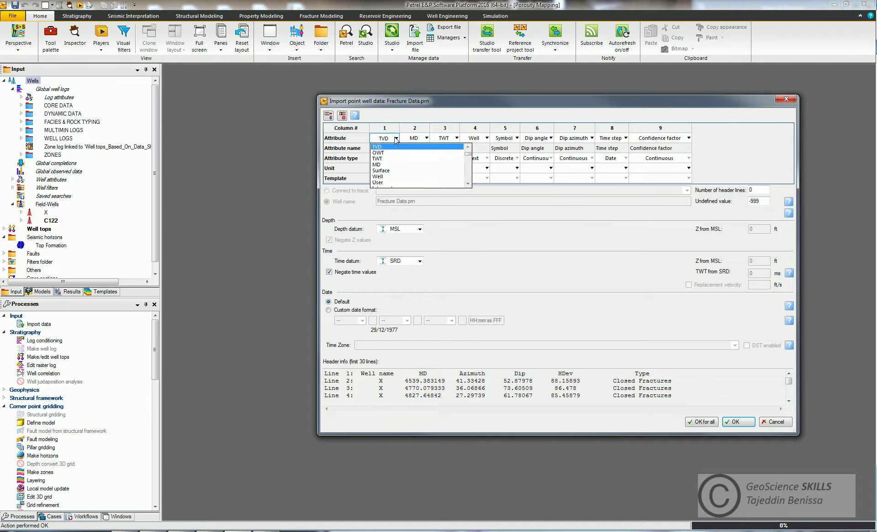
click(388, 177)
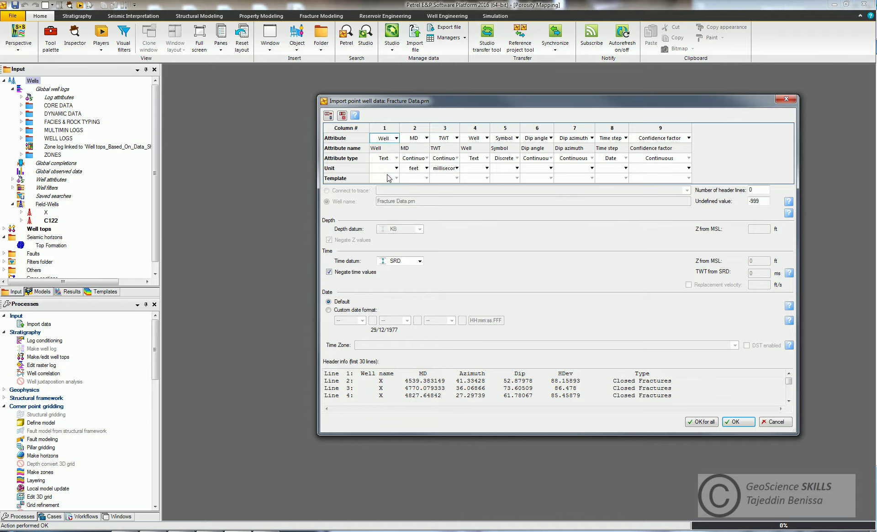
click(426, 138)
click(416, 147)
click(456, 138)
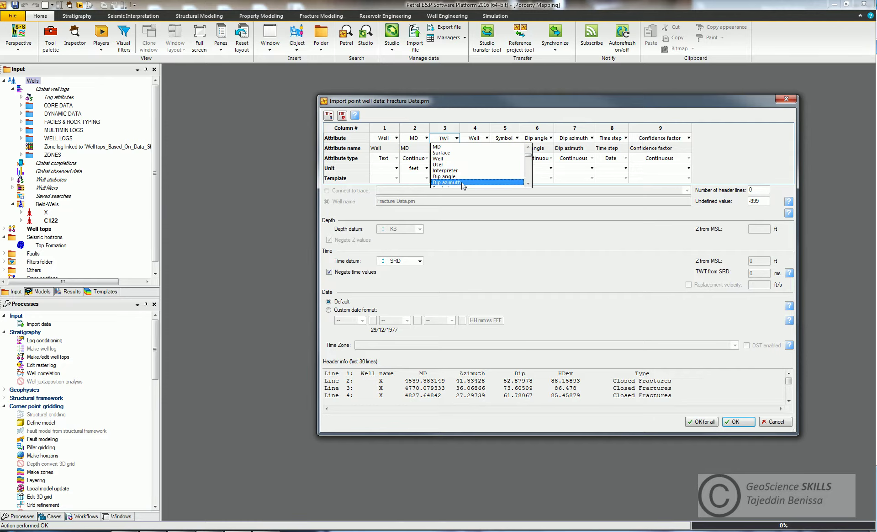
click(463, 182)
click(482, 143)
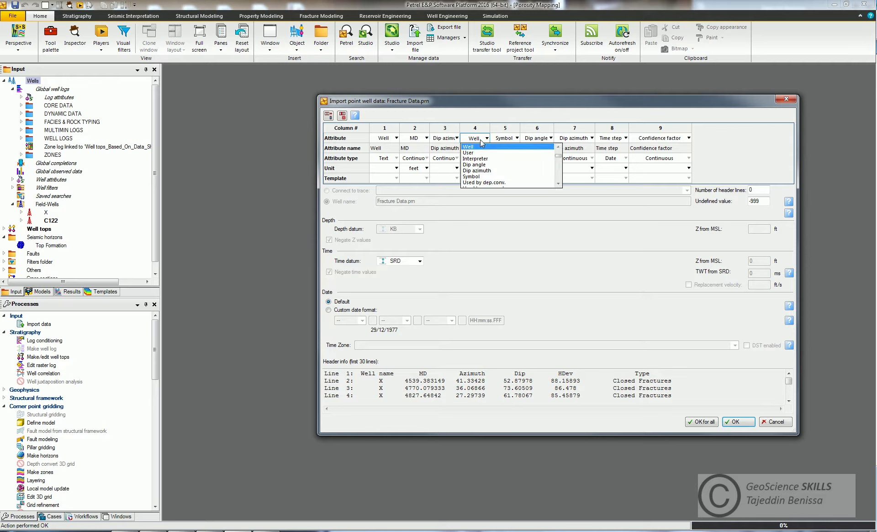
click(483, 164)
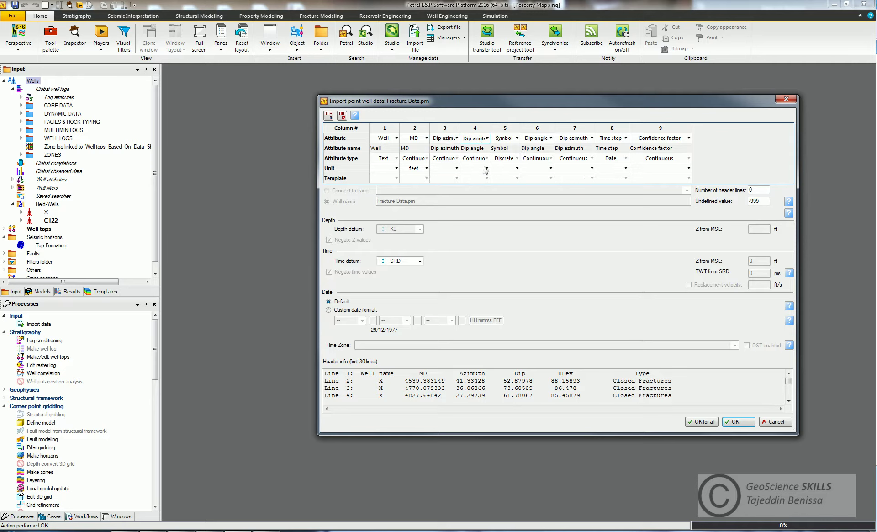
- Make column 5 a user attribute named Hdev and set column 6 to Name
click(516, 138)
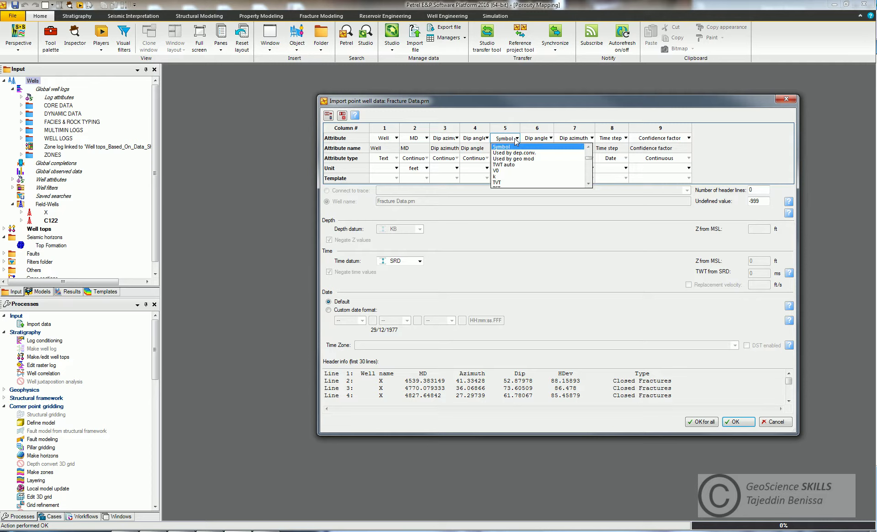
scroll(516, 141, up, 3)
click(504, 152)
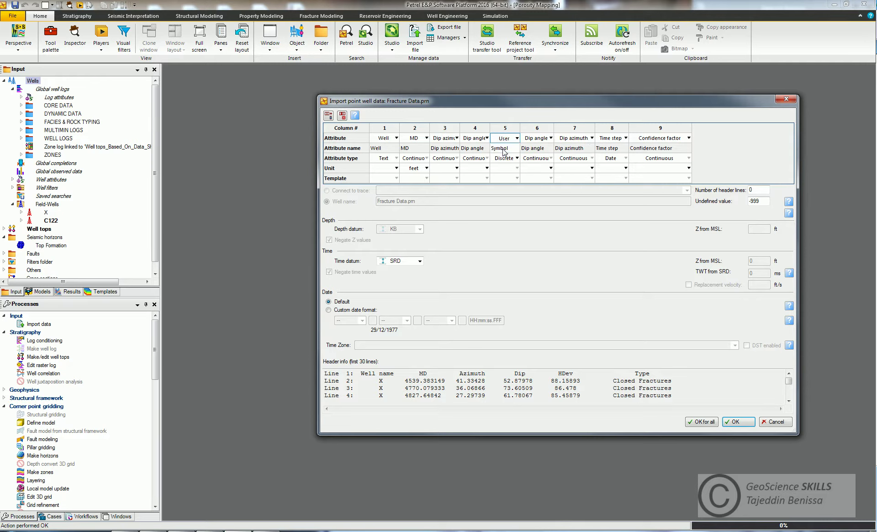
click(504, 149)
text(Hdev)
click(550, 139)
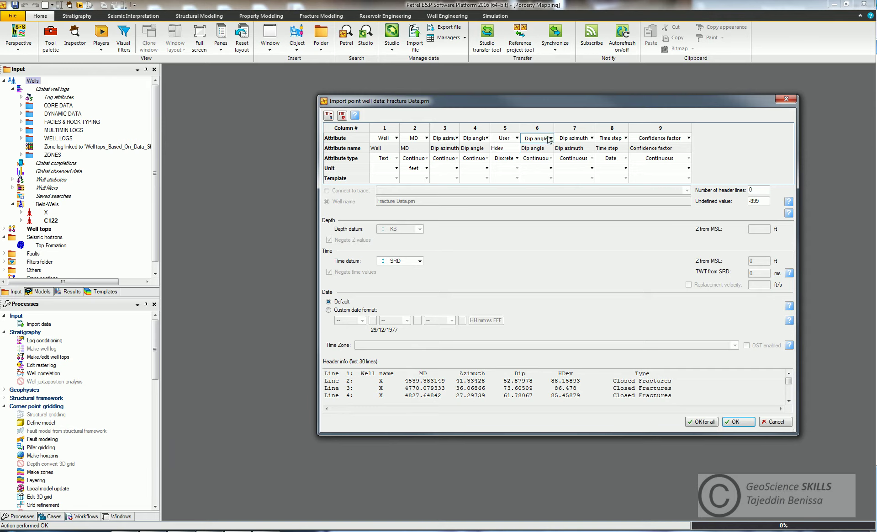
click(551, 138)
scroll(544, 171, down, 2)
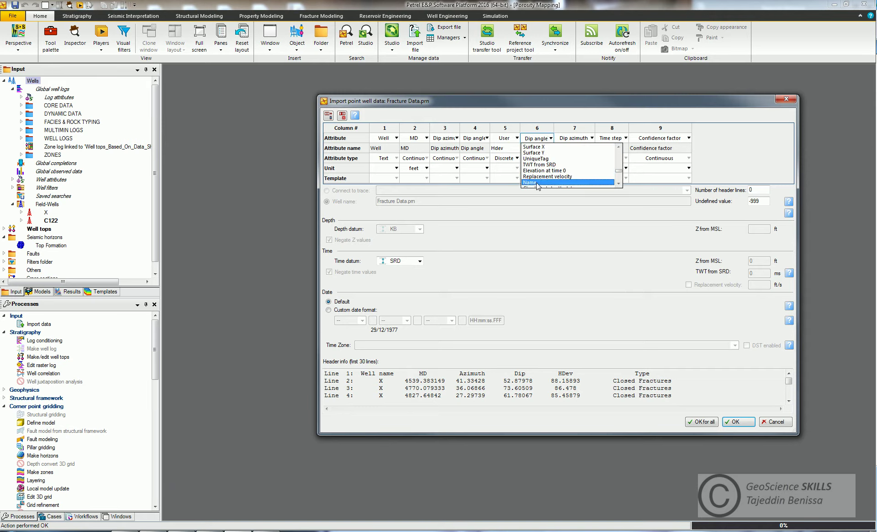
click(537, 183)
- Delete the unneeded columns 7 through 9
click(585, 132)
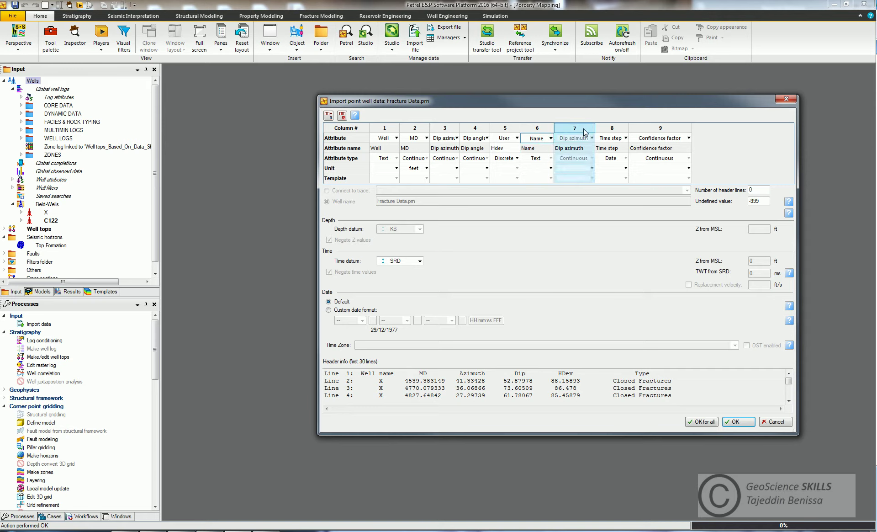
shift+click(638, 130)
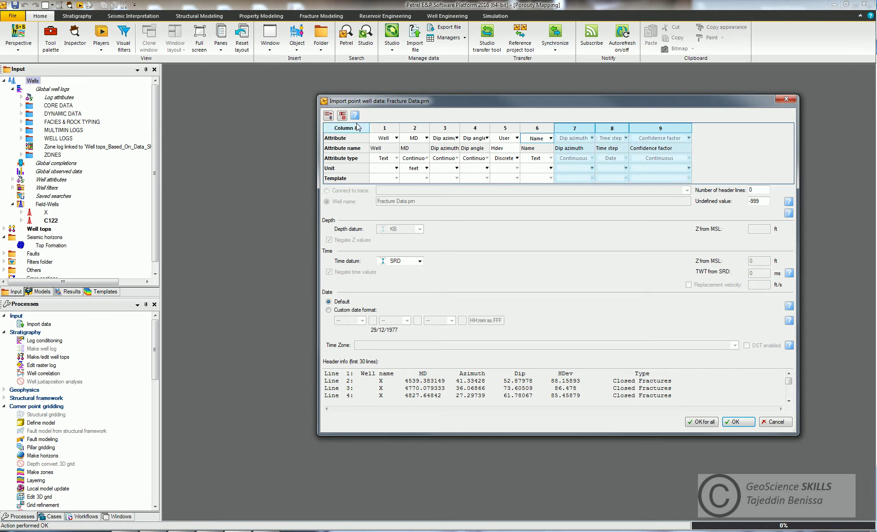
click(343, 116)
- Make Hdev continuous, set 1 header line, and finish importing Fracture Data.prn with OK for all
click(501, 160)
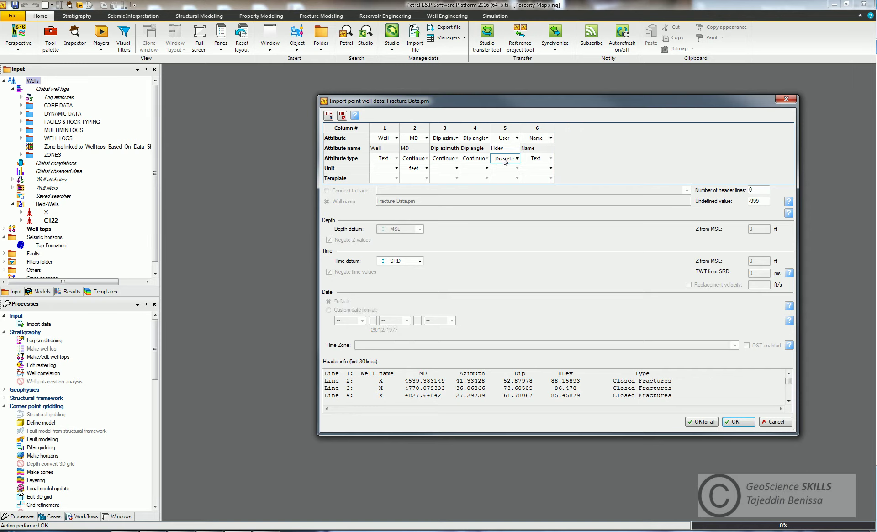
click(505, 184)
double_click(758, 189)
text(1)
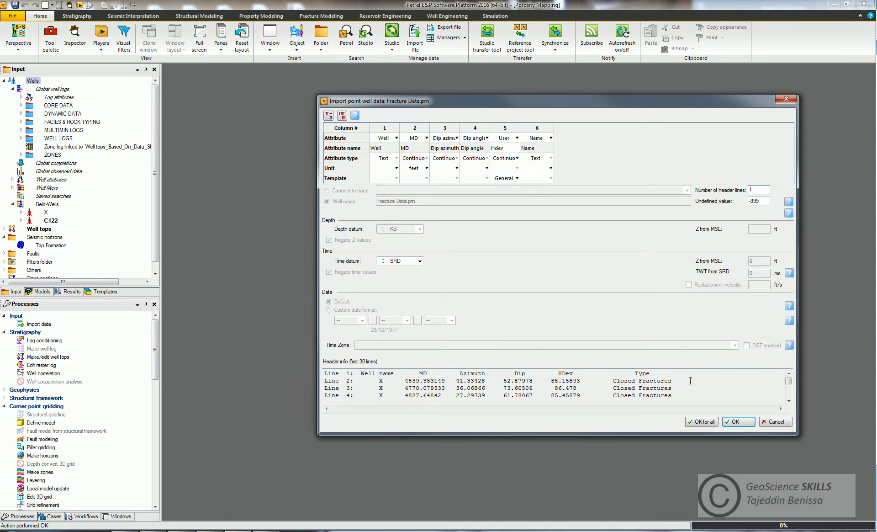
click(703, 422)
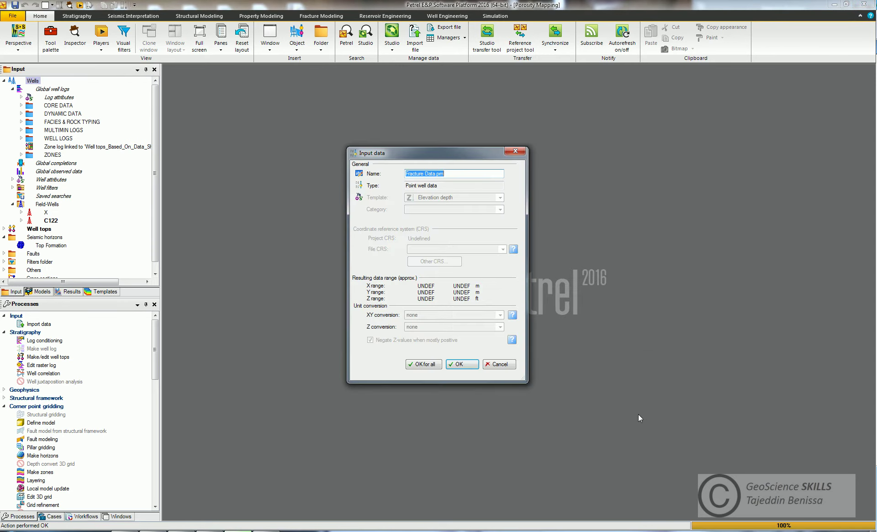
click(423, 365)
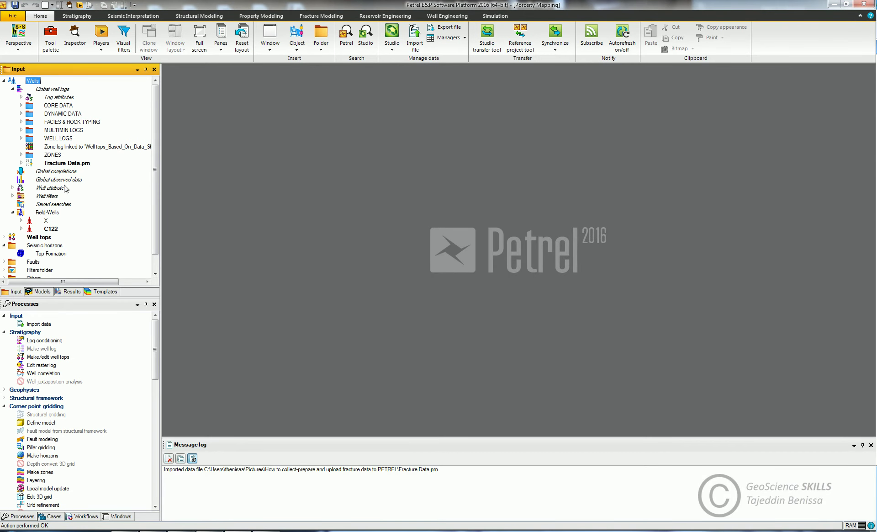
click(65, 165)
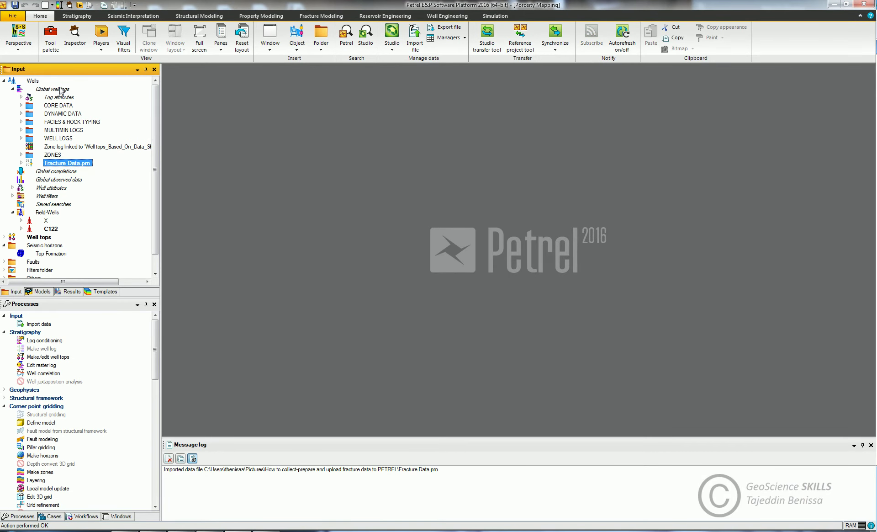
- Show the wells and Fracture Data.prn in a new 3D window, then open the data's settings
click(270, 36)
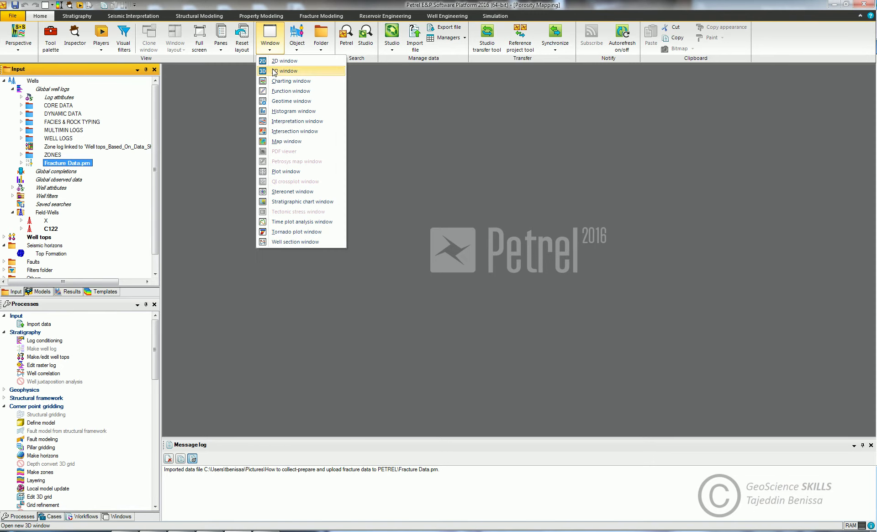
click(274, 74)
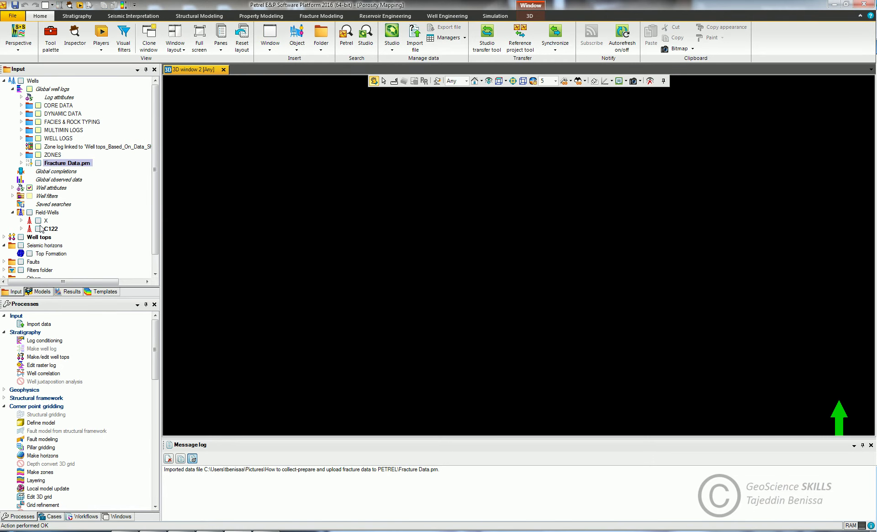
click(29, 212)
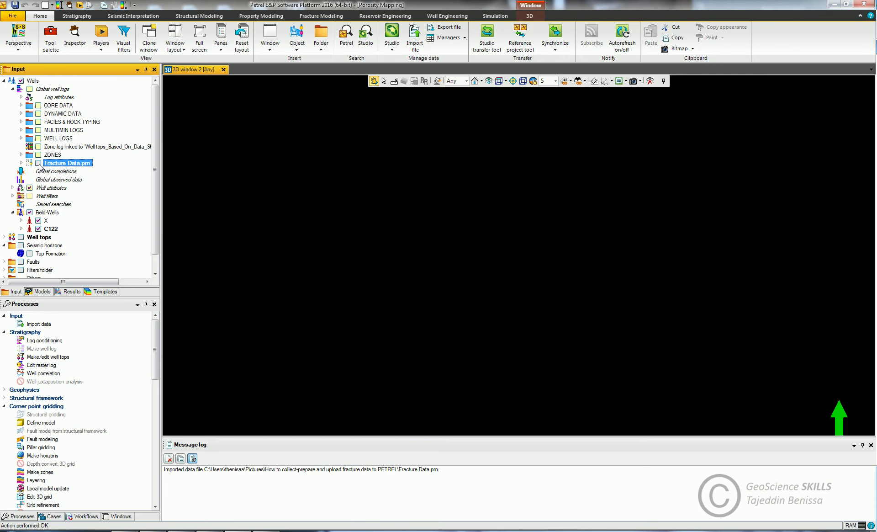
click(38, 163)
click(527, 293)
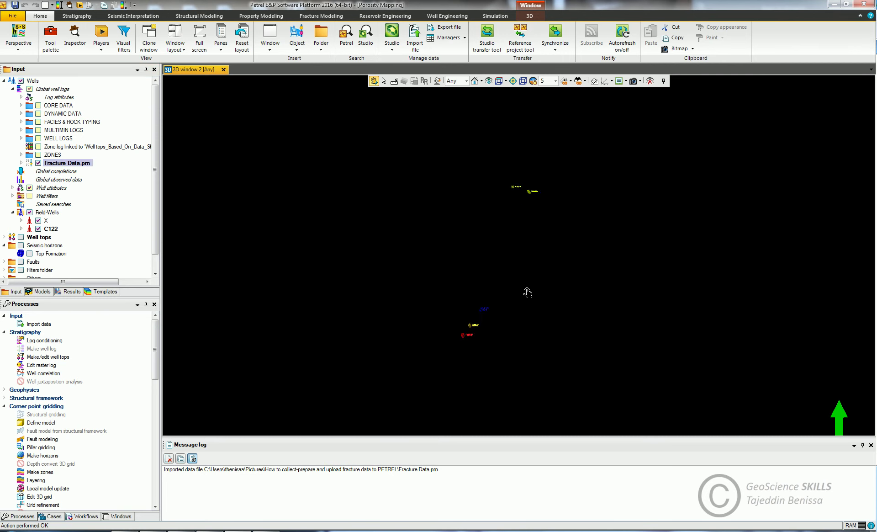
scroll(528, 293, up, 5)
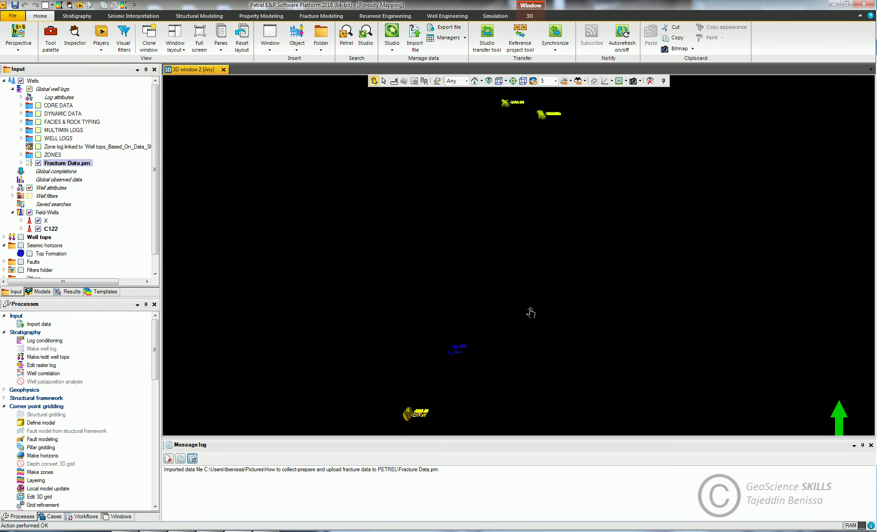
double_click(54, 164)
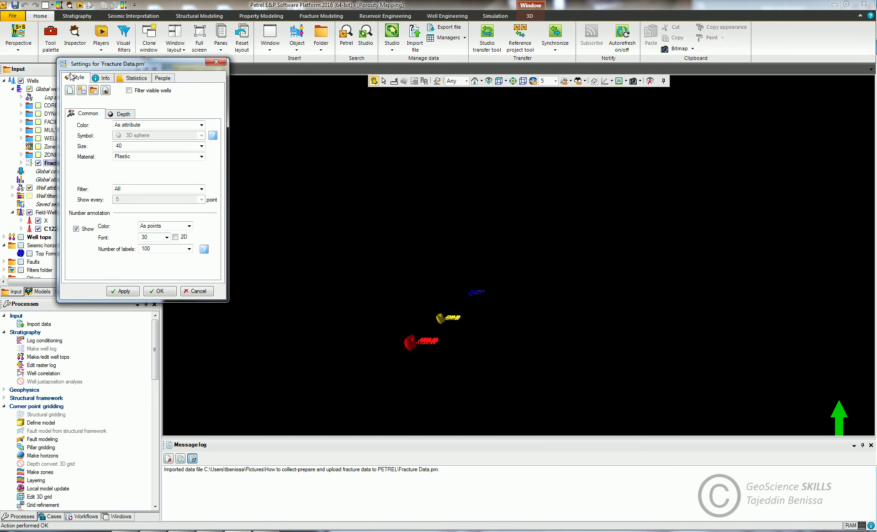
- Set the fracture symbol size to 12 and replace discs with sticks of thickness 10
click(131, 146)
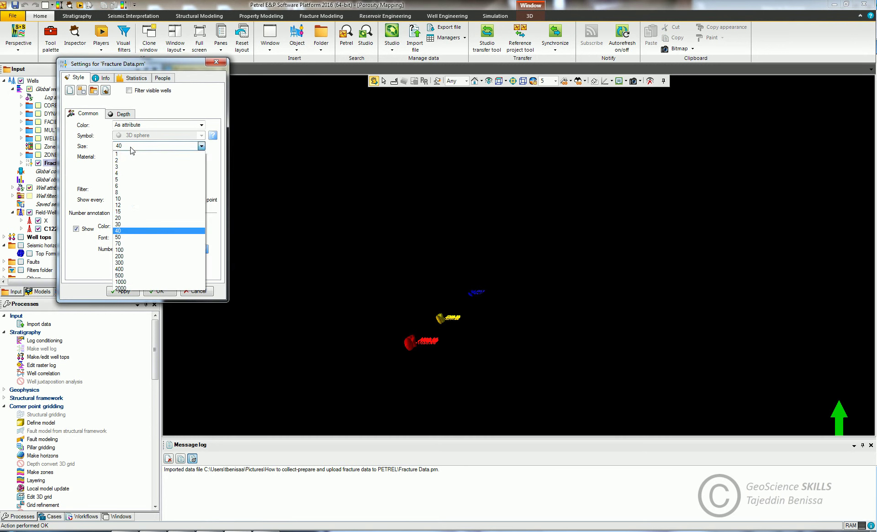
click(126, 205)
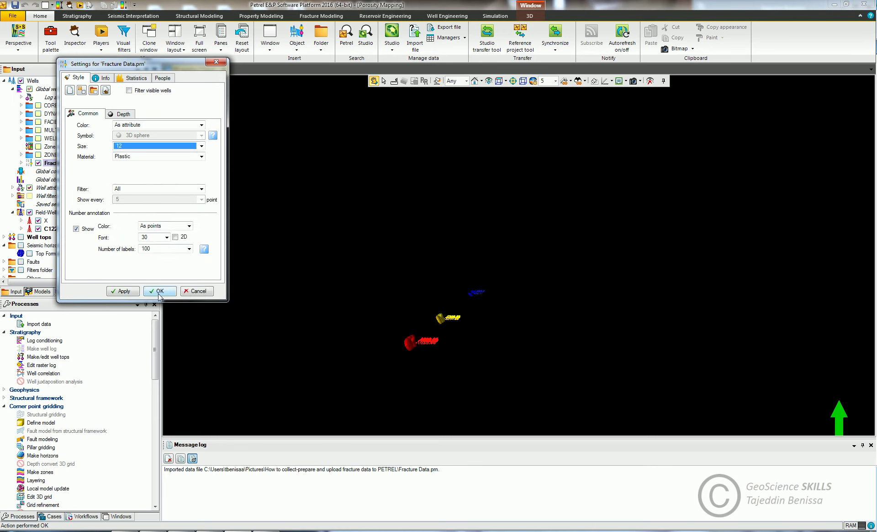
click(127, 292)
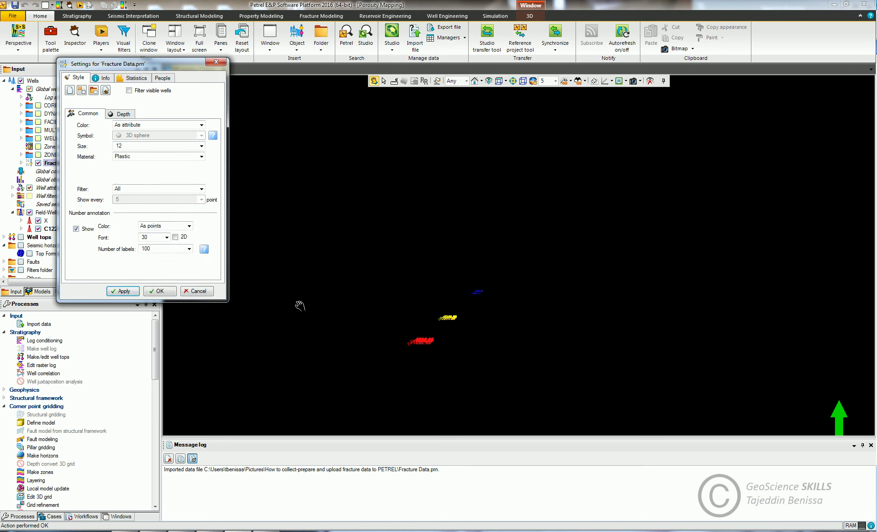
click(124, 114)
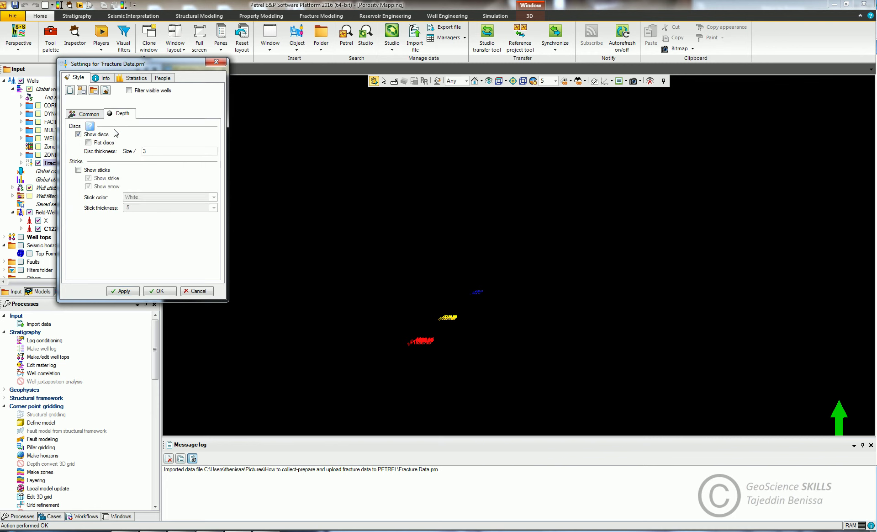
click(79, 134)
click(78, 170)
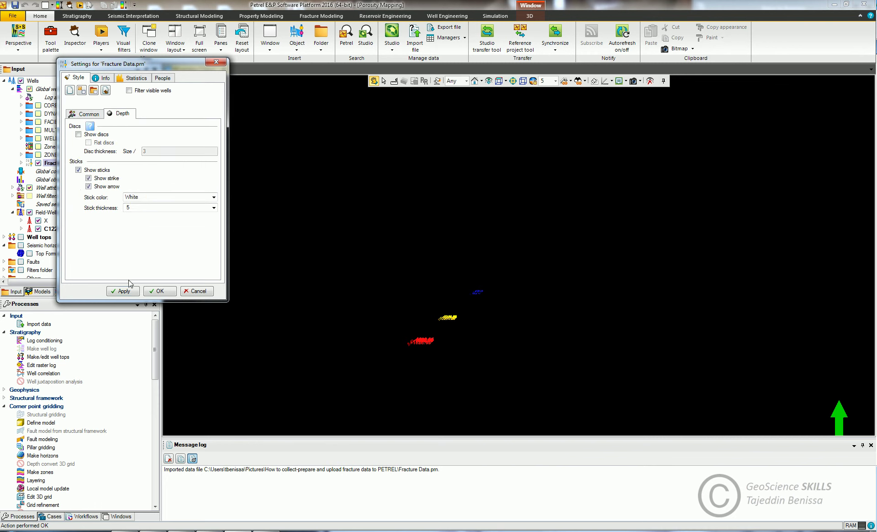
click(126, 294)
click(155, 208)
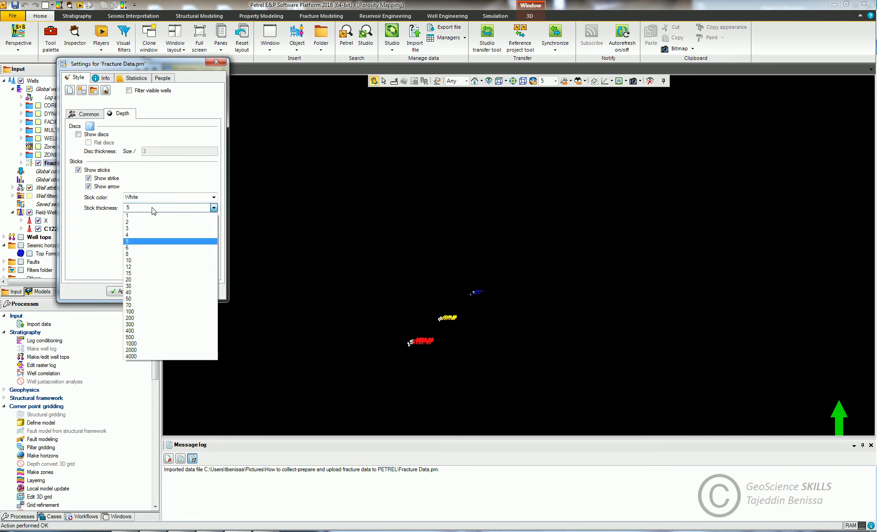
click(149, 260)
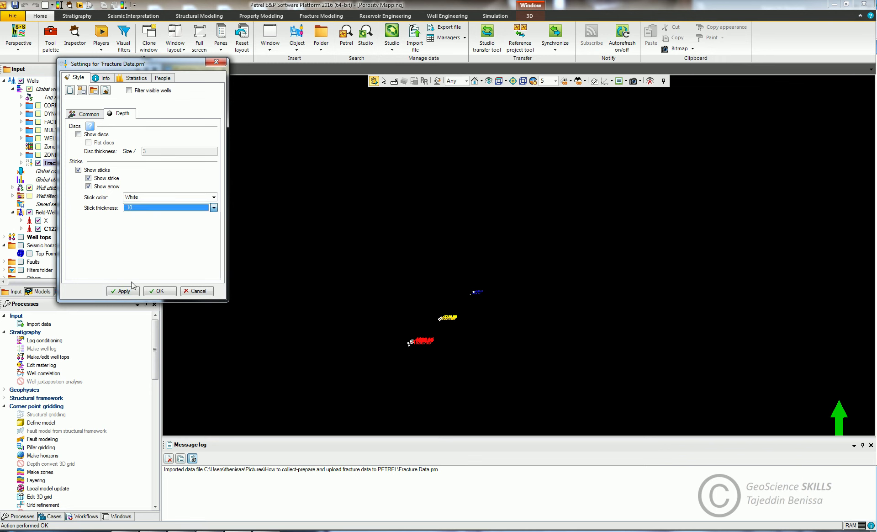
click(159, 291)
- Close the message log, rotate the well upright on a white background, and expand Fracture Data.prn attributes
click(871, 445)
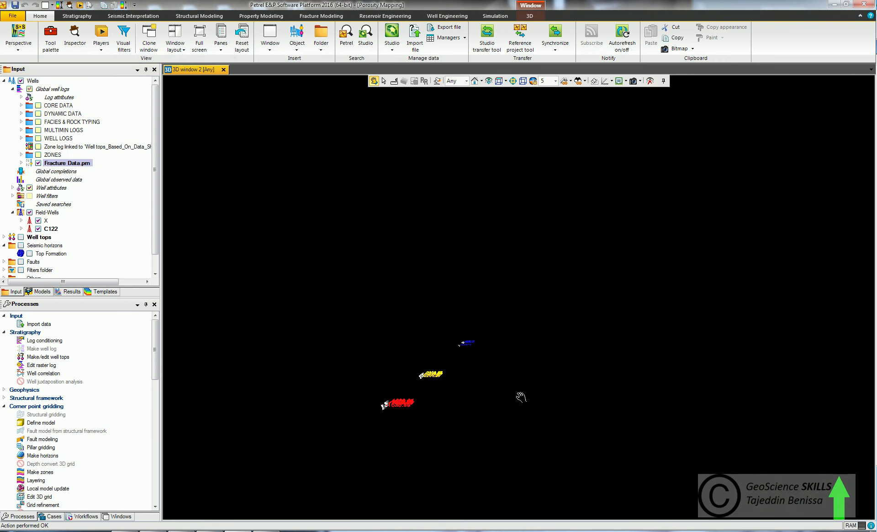
drag(448, 305, 402, 325)
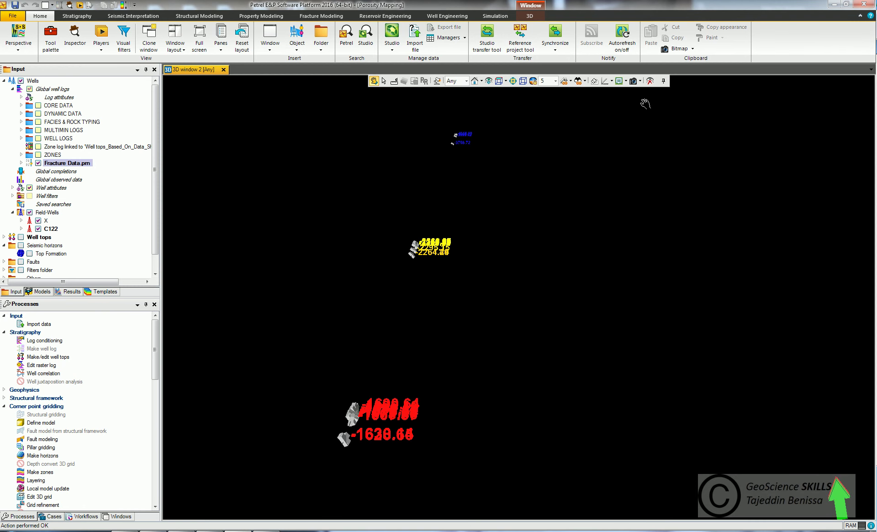
click(595, 86)
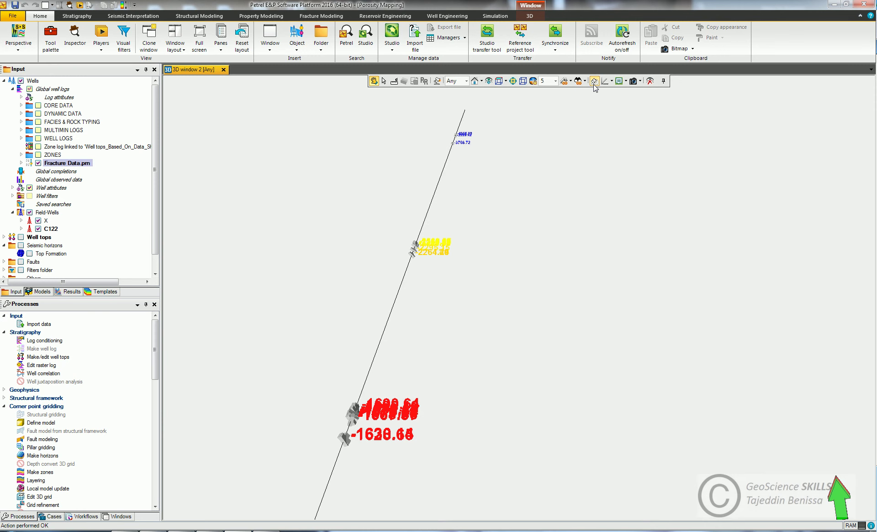
drag(451, 325, 507, 248)
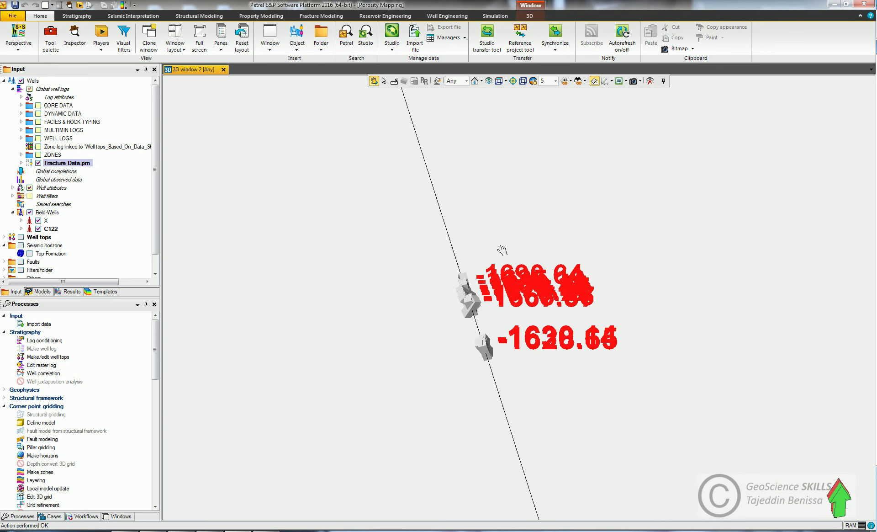
click(21, 163)
click(30, 172)
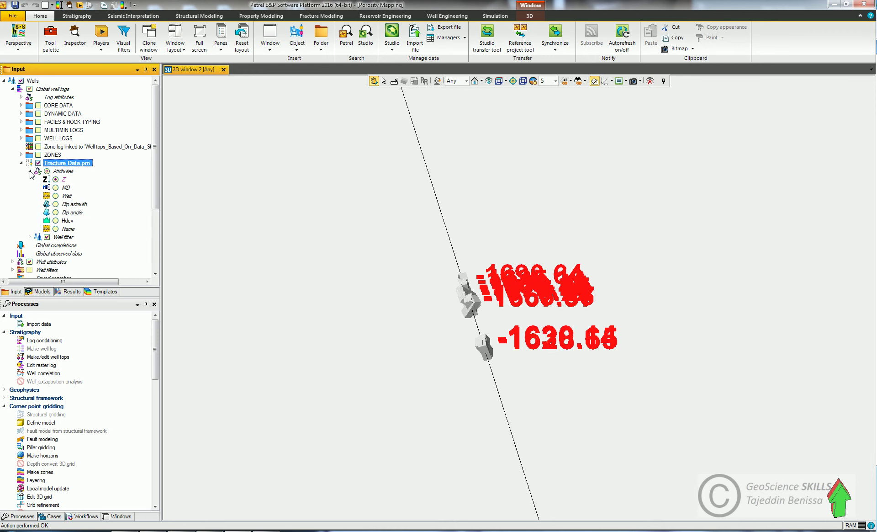